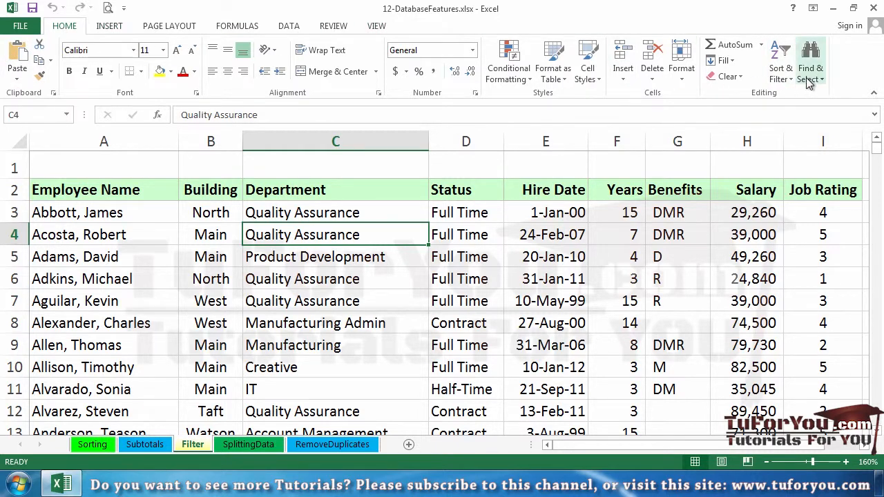
Turn on filtering for the employee table's header row and bring up the data tools
{"action": "left_click", "coordinate": [781, 71]}
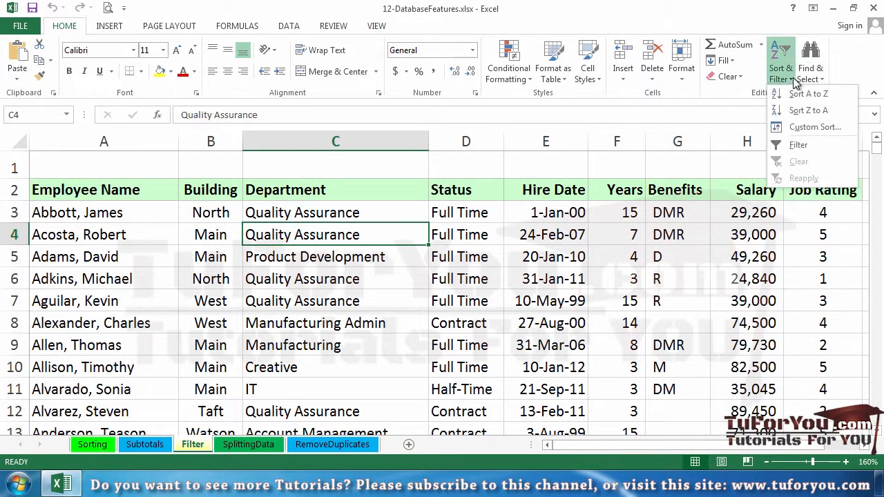
{"action": "left_click", "coordinate": [796, 145]}
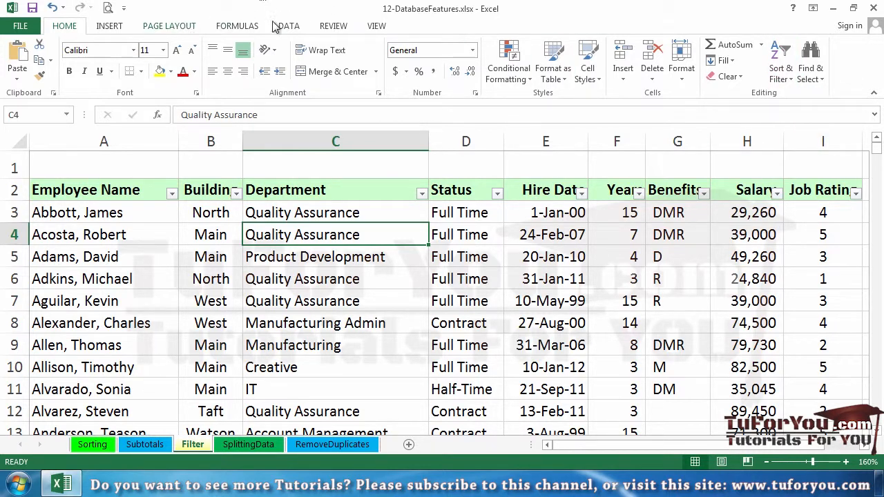
{"action": "left_click", "coordinate": [296, 26]}
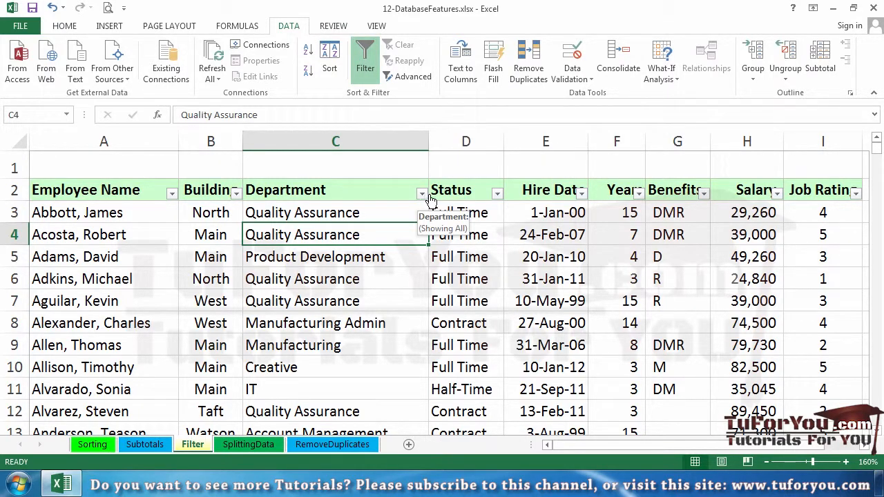
Filter the Status column to show only Full Time employees
{"action": "left_click", "coordinate": [497, 195]}
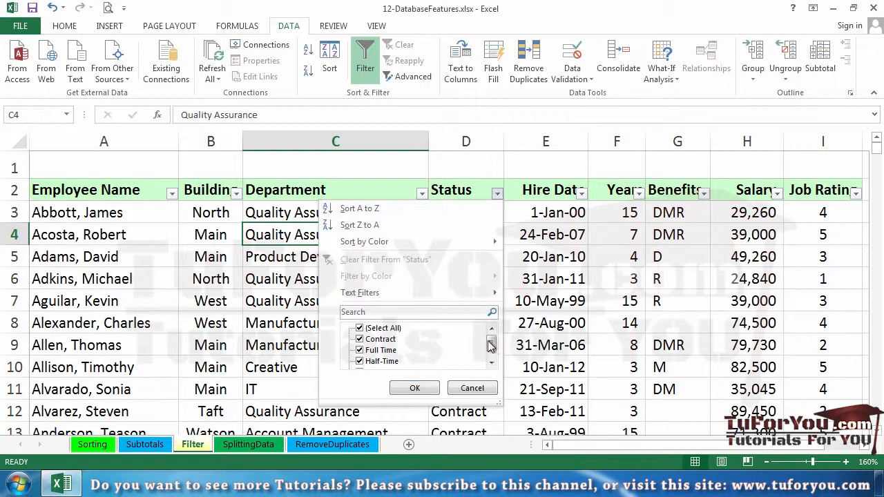
{"action": "left_click", "coordinate": [360, 328]}
{"action": "left_click", "coordinate": [360, 350]}
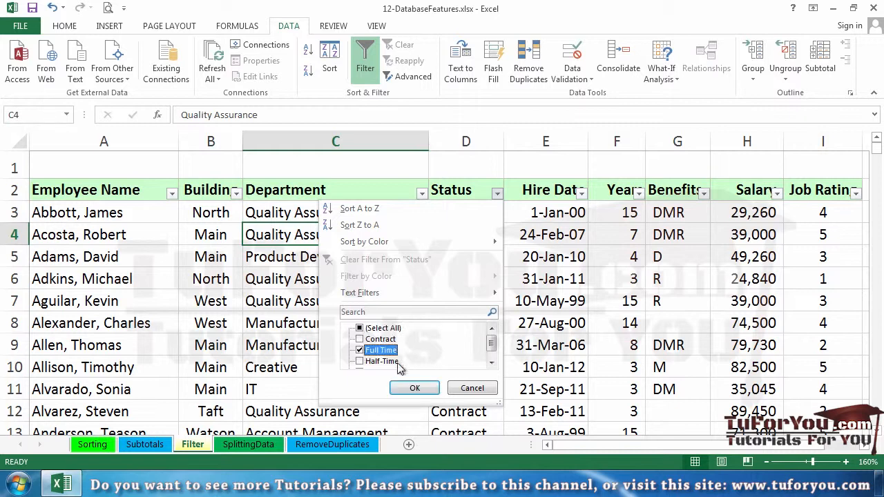
{"action": "left_click", "coordinate": [414, 388]}
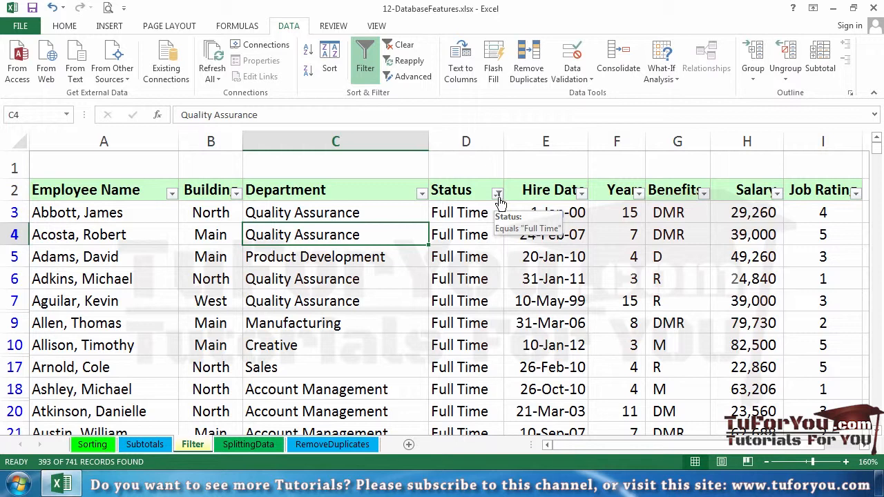
Filter the Job Rating column to show only employees with a rating of 5
{"action": "left_click", "coordinate": [855, 193]}
{"action": "left_click", "coordinate": [717, 329]}
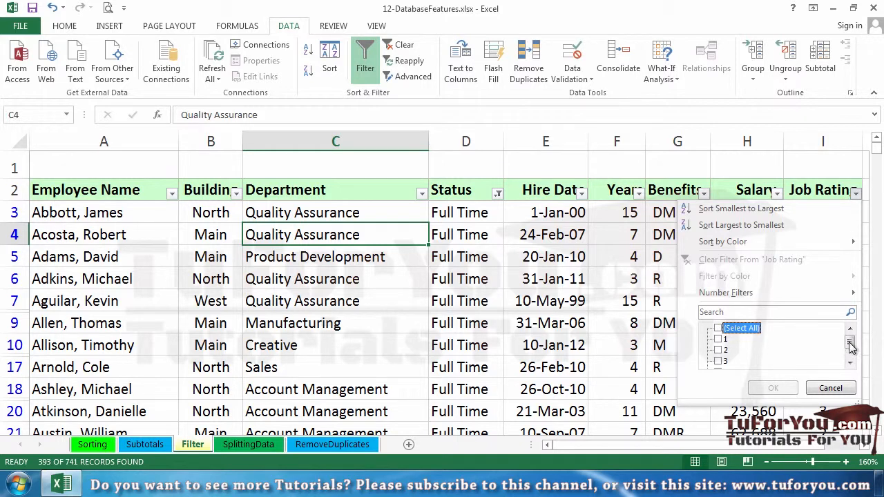
{"action": "left_click_drag", "start_coordinate": [850, 343], "coordinate": [850, 352]}
{"action": "left_click", "coordinate": [718, 361]}
{"action": "left_click", "coordinate": [763, 388]}
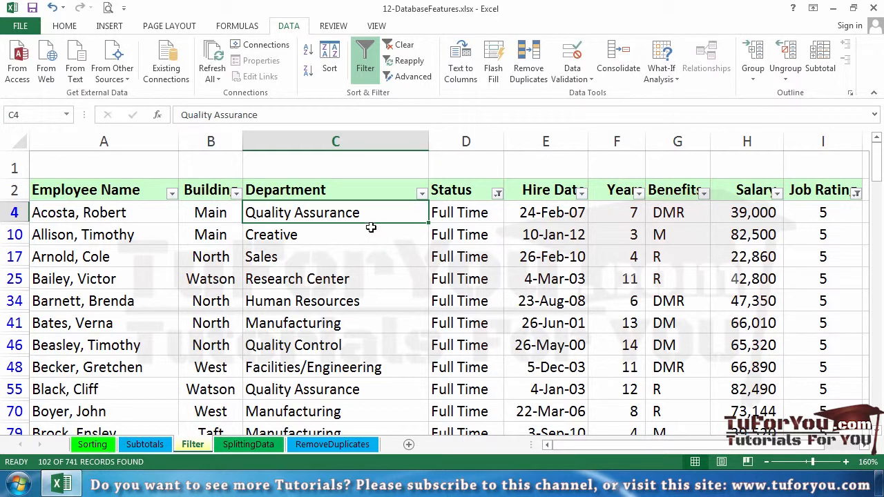
Filter the Department column to Environmental Health/Safety, Human Resources, Product Development and Professional Training Group
{"action": "left_click", "coordinate": [422, 193]}
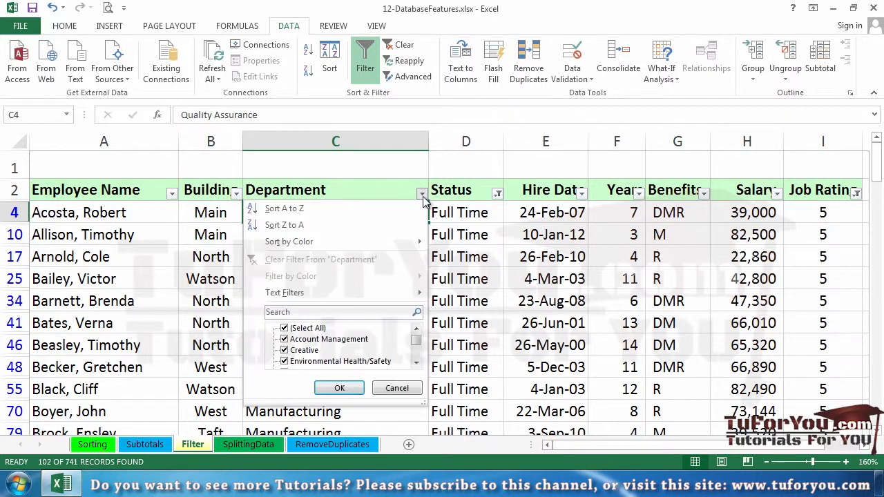
{"action": "left_click", "coordinate": [285, 329]}
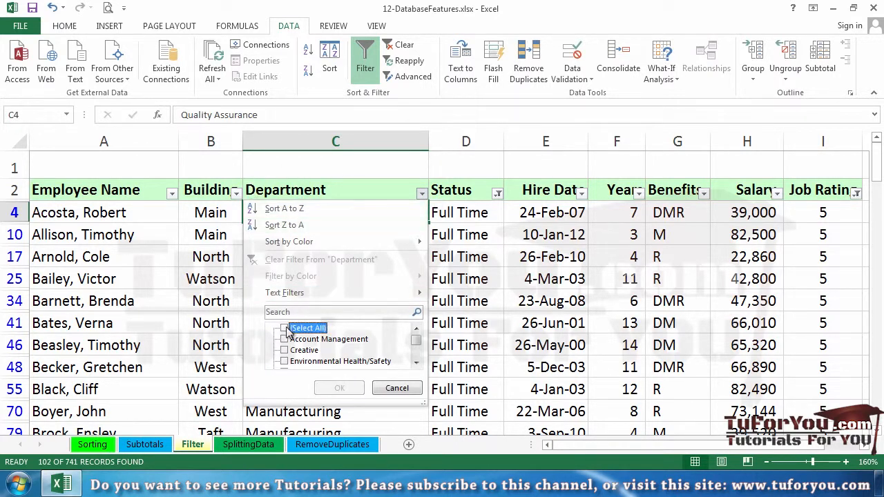
{"action": "left_click", "coordinate": [417, 364]}
{"action": "left_click", "coordinate": [416, 364]}
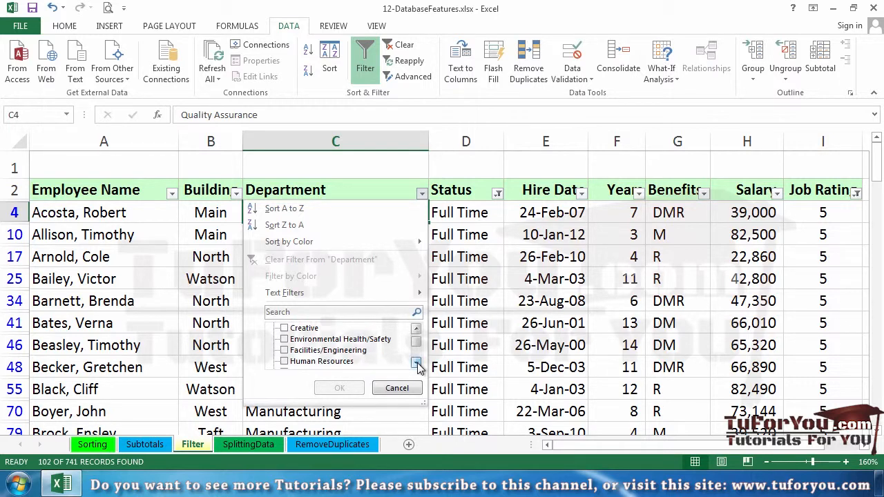
{"action": "left_click", "coordinate": [284, 340]}
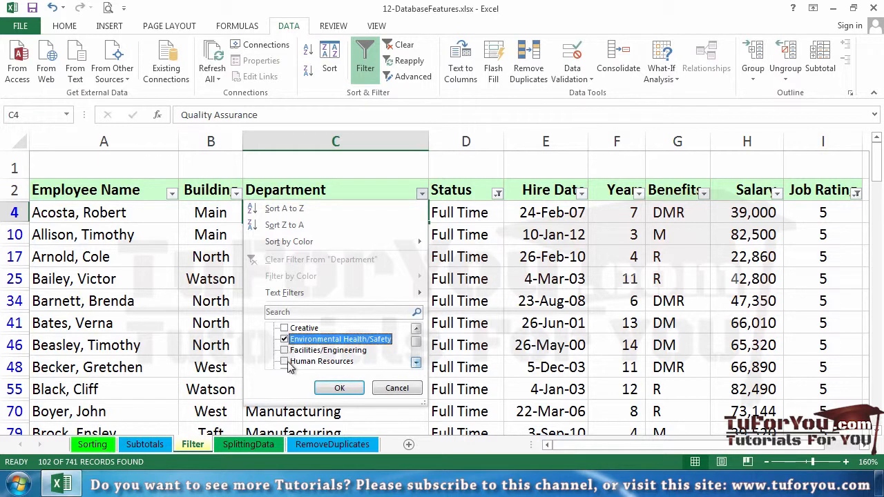
{"action": "left_click", "coordinate": [284, 361]}
{"action": "left_click", "coordinate": [416, 364]}
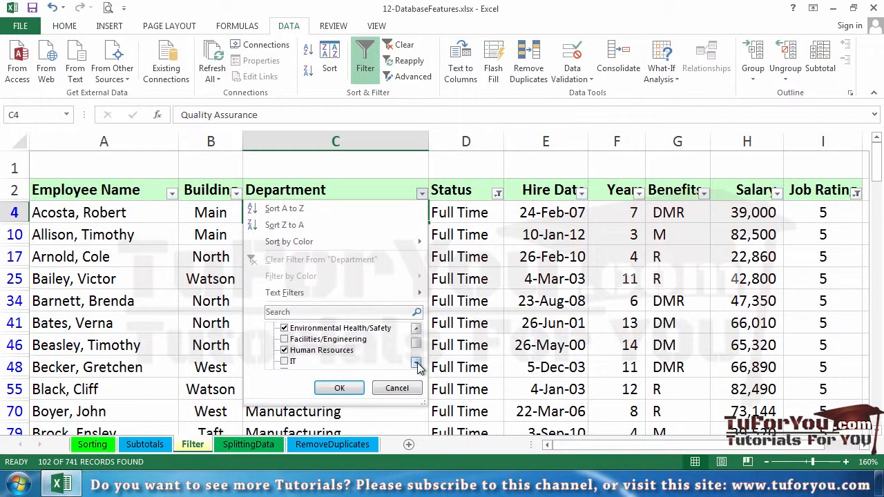
{"action": "left_click", "coordinate": [417, 364]}
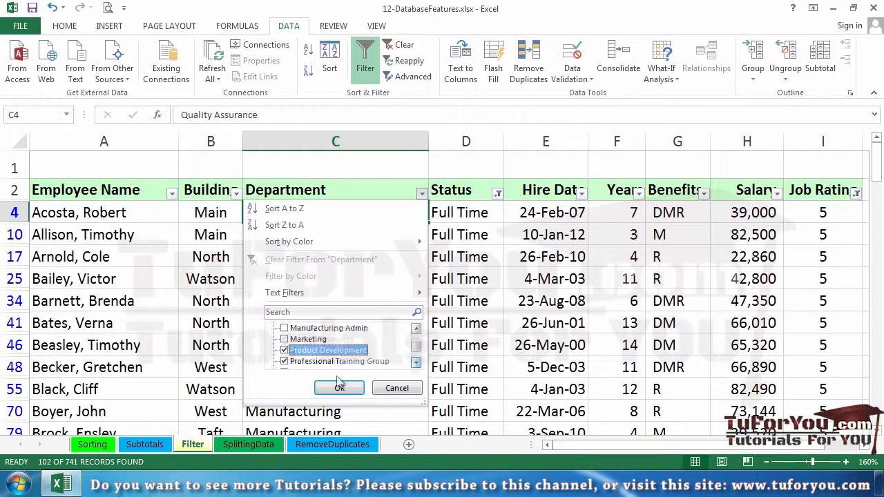
{"action": "left_click", "coordinate": [339, 386]}
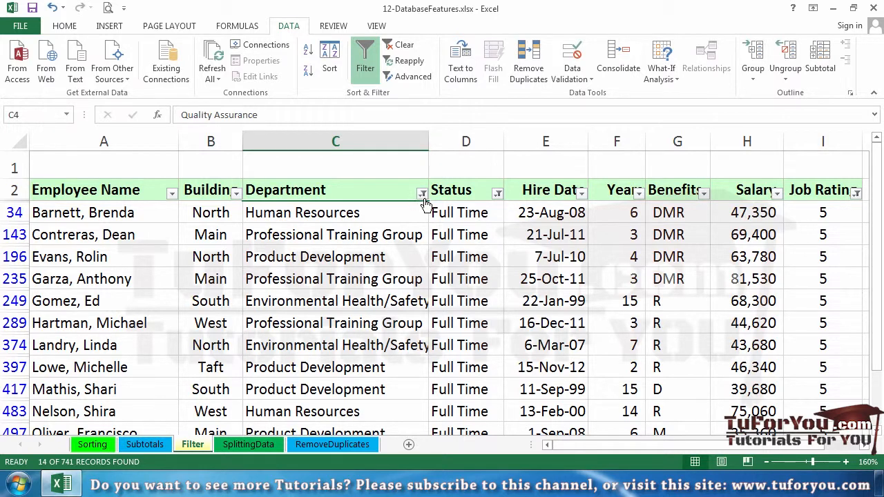
Remove all applied column filters by switching the table's filtering off and back on
{"action": "mouse_move", "coordinate": [424, 203]}
{"action": "left_click", "coordinate": [365, 62]}
{"action": "left_click", "coordinate": [365, 63]}
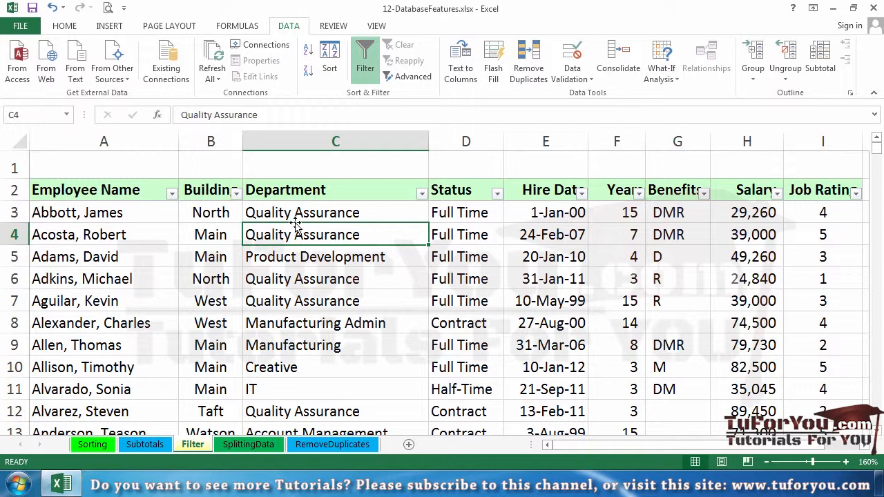
Search the Employee Name filter list for part of a first name and erase the search text
{"action": "left_click", "coordinate": [172, 194]}
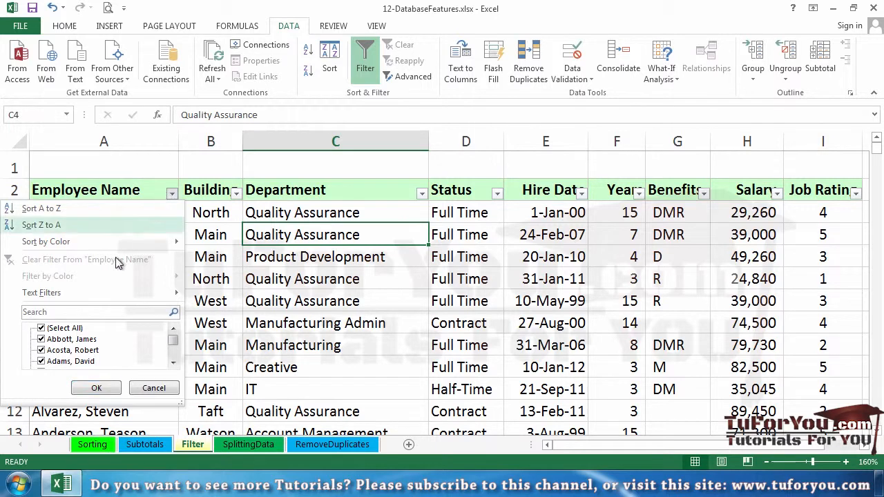
{"action": "left_click", "coordinate": [74, 311]}
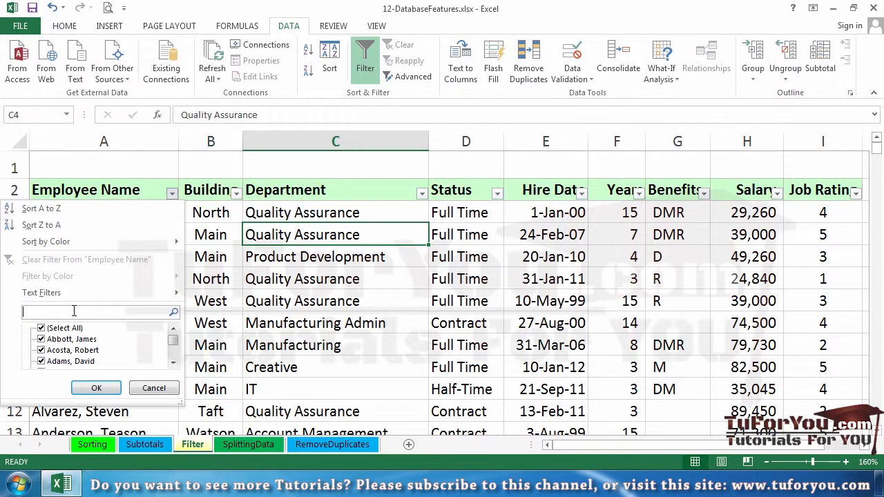
{"action": "type", "text": "sa"}
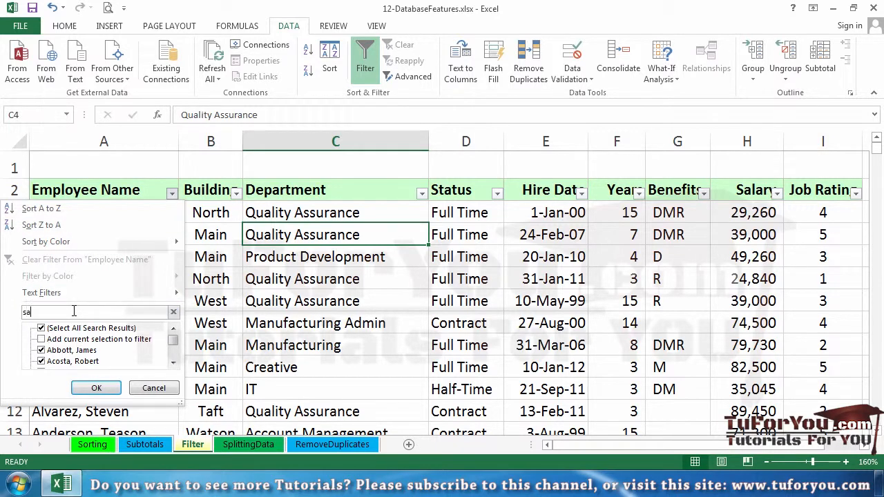
{"action": "type", "text": "m"}
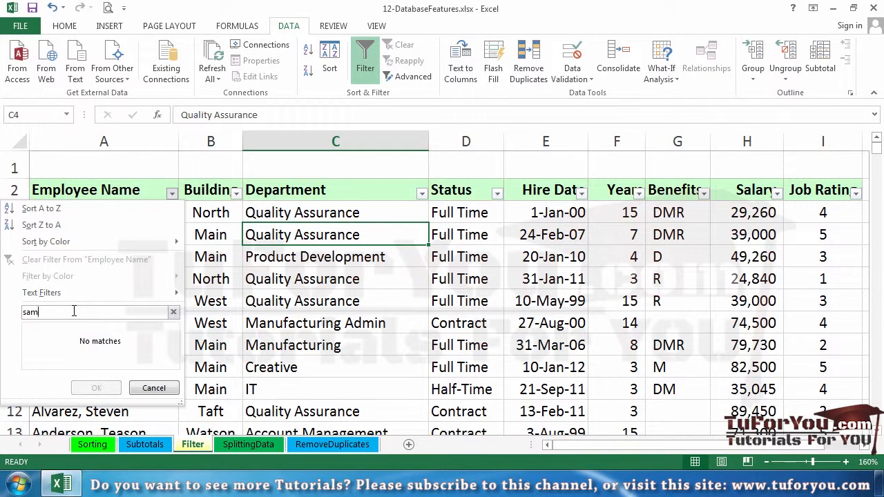
{"action": "key", "text": "BackSpace"}
{"action": "key", "text": "BackSpace"}
{"action": "key", "text": "BackSpace"}
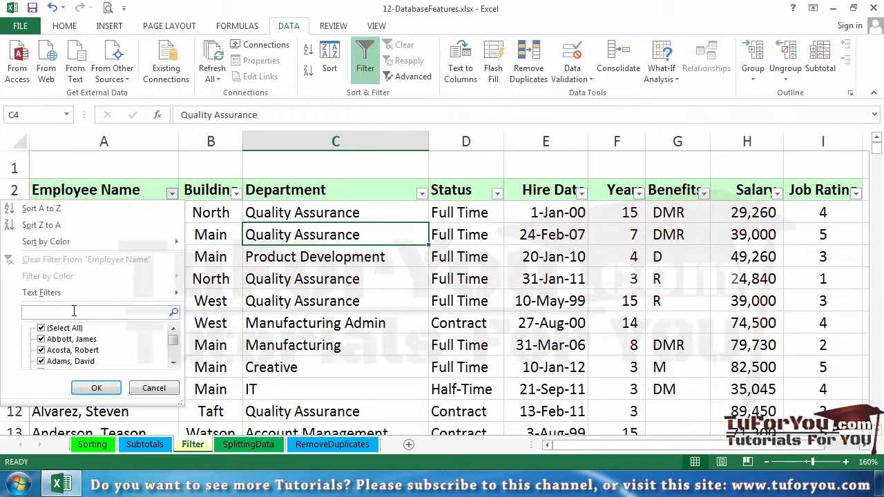
Filter the Employee Name column to entries containing another first name, entered as the search text
{"action": "type", "text": "j"}
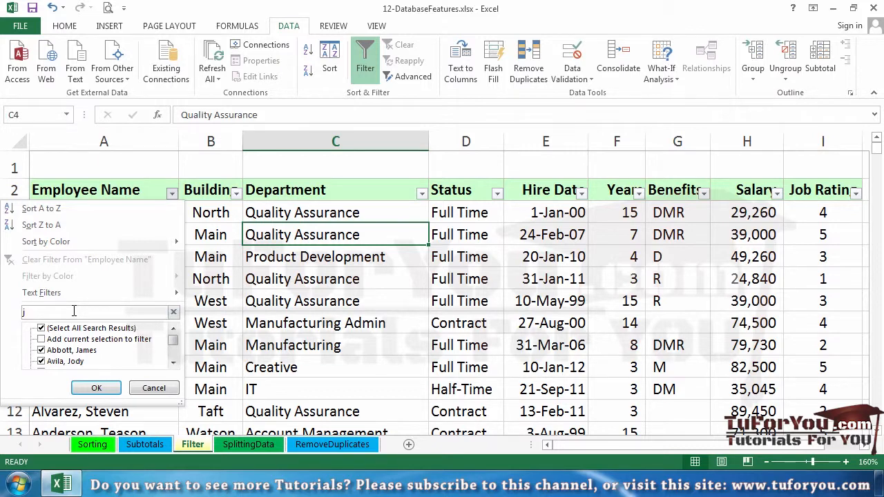
{"action": "type", "text": "ames"}
{"action": "left_click", "coordinate": [96, 388]}
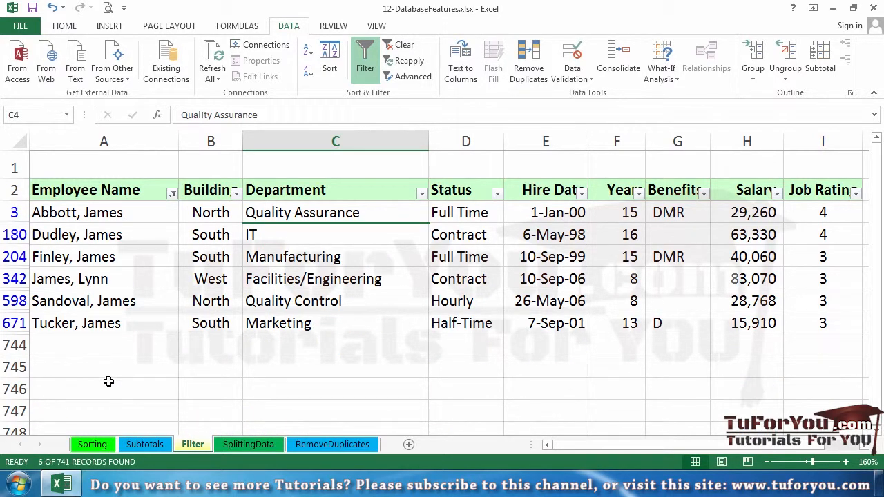
Clear the Employee Name filter and view the text filter choices for the Department column
{"action": "left_click", "coordinate": [403, 45]}
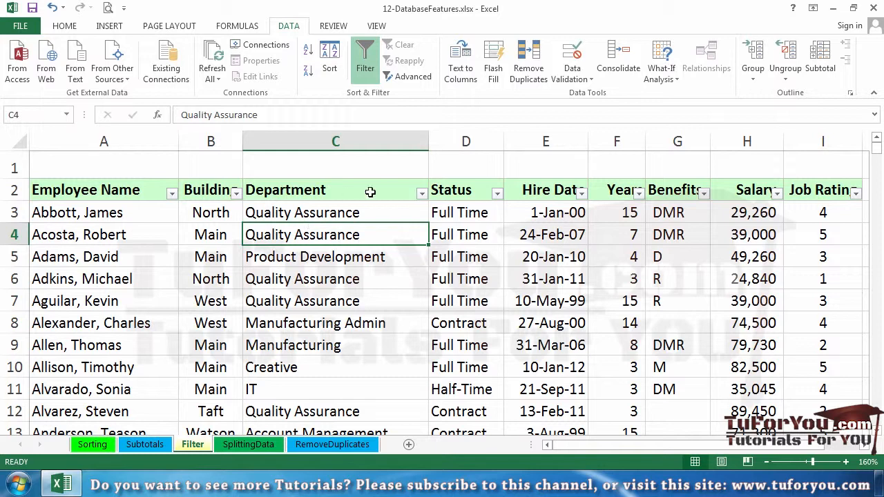
{"action": "left_click", "coordinate": [421, 194]}
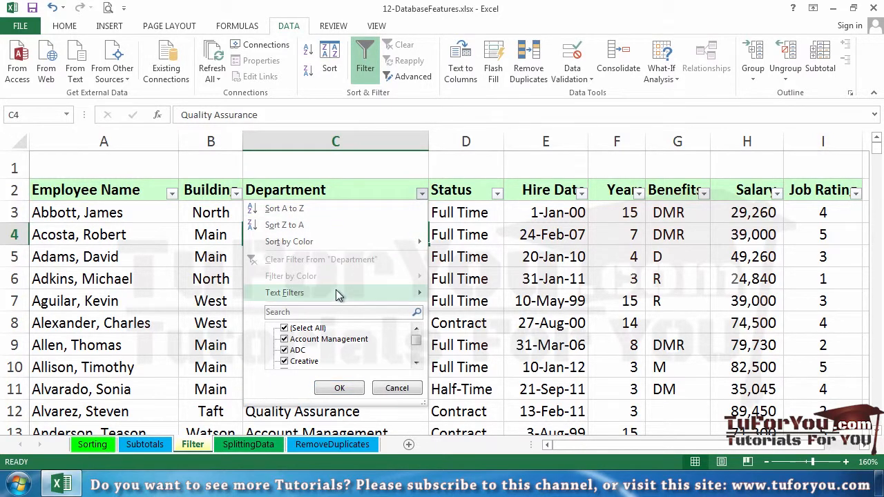
{"action": "mouse_move", "coordinate": [339, 294]}
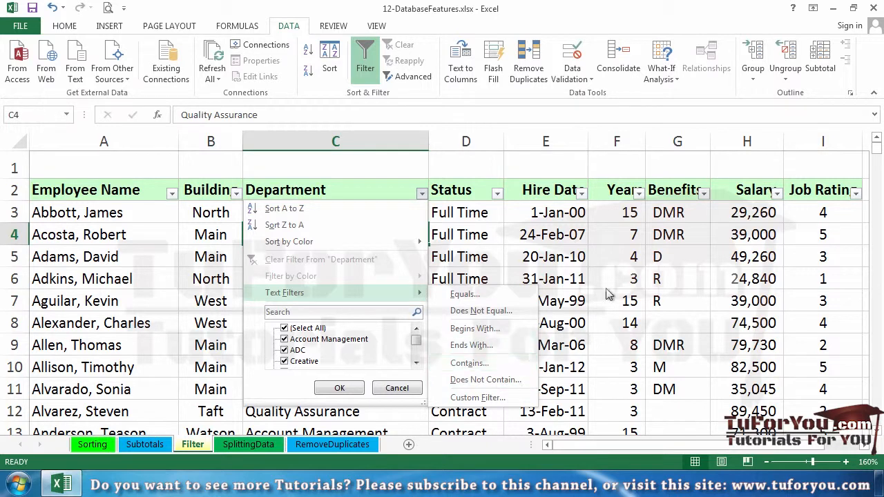
{"action": "left_click", "coordinate": [777, 197]}
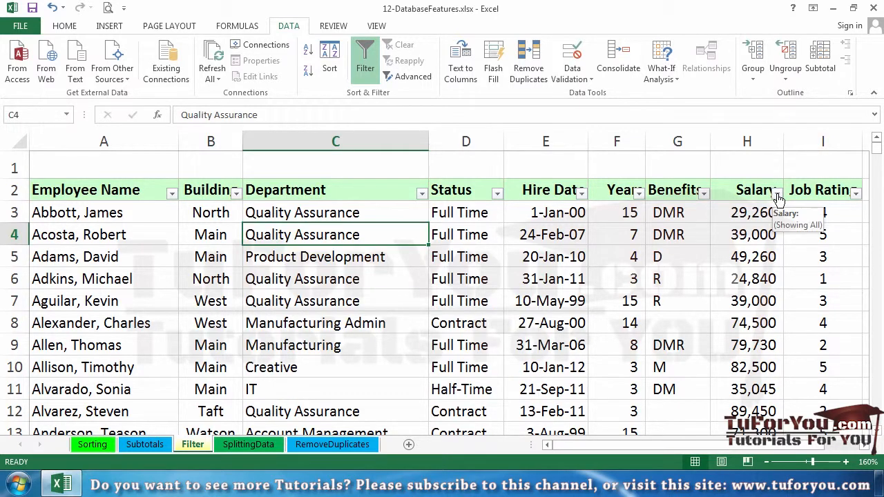
Filter the Salary column with a Between number filter for values greater than or equal to 40000 and less than 50000
{"action": "left_click", "coordinate": [777, 195]}
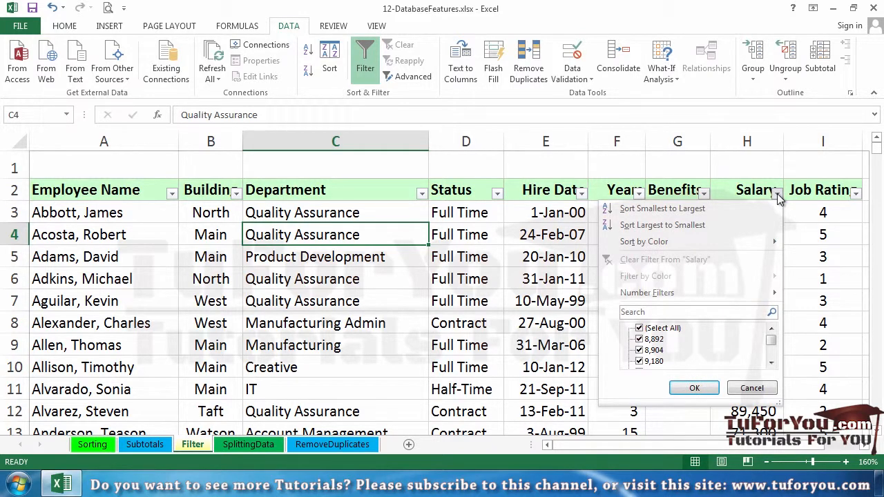
{"action": "mouse_move", "coordinate": [671, 293]}
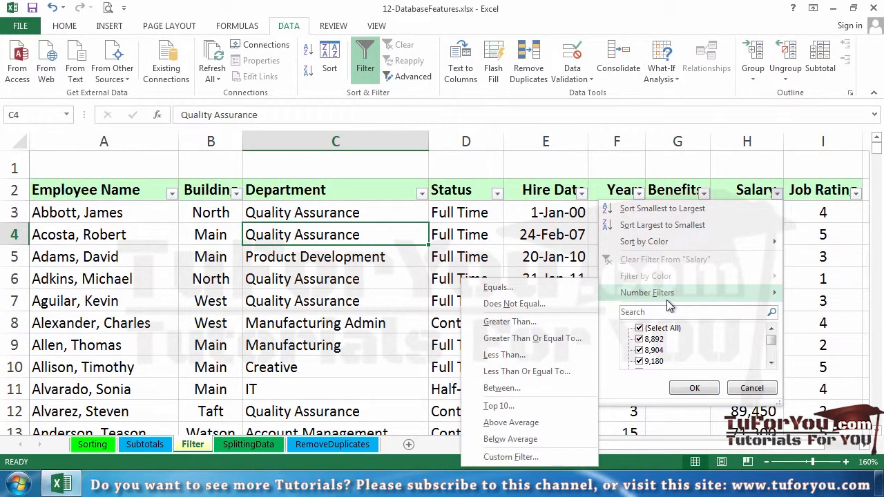
{"action": "left_click", "coordinate": [542, 390]}
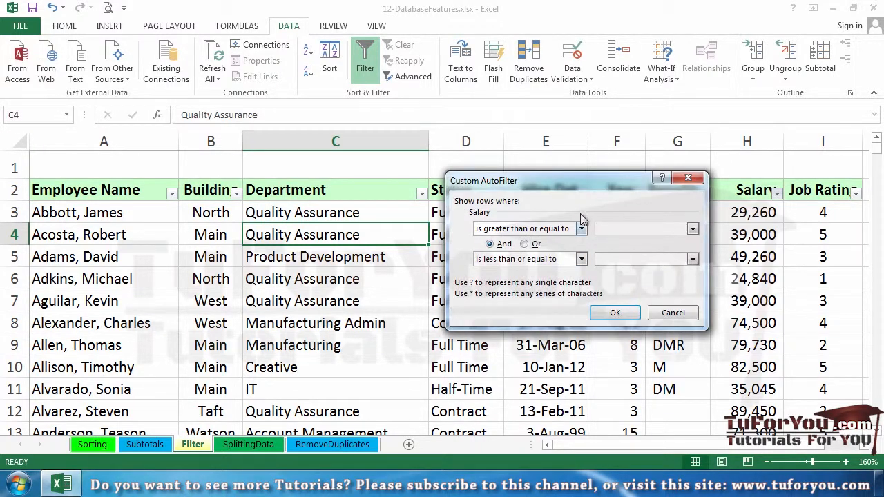
{"action": "left_click_drag", "start_coordinate": [594, 186], "coordinate": [517, 223]}
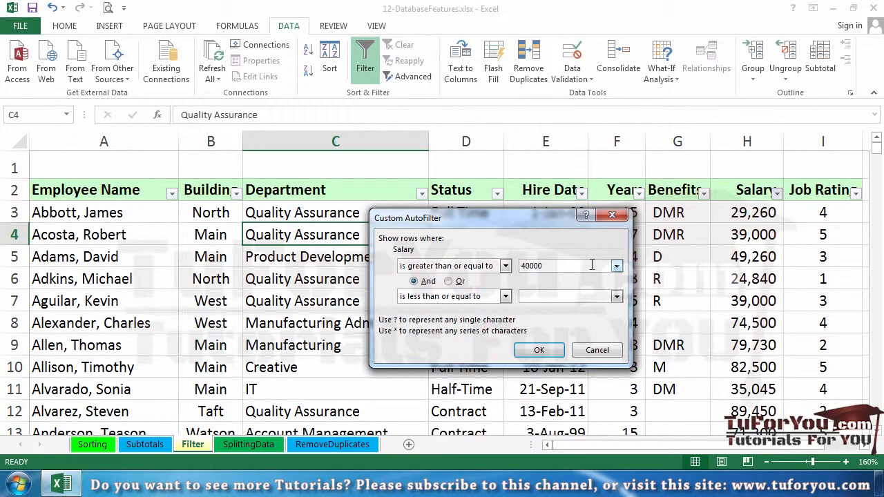
{"action": "key", "text": "Tab"}
{"action": "key", "text": "Tab"}
{"action": "left_click", "coordinate": [506, 297]}
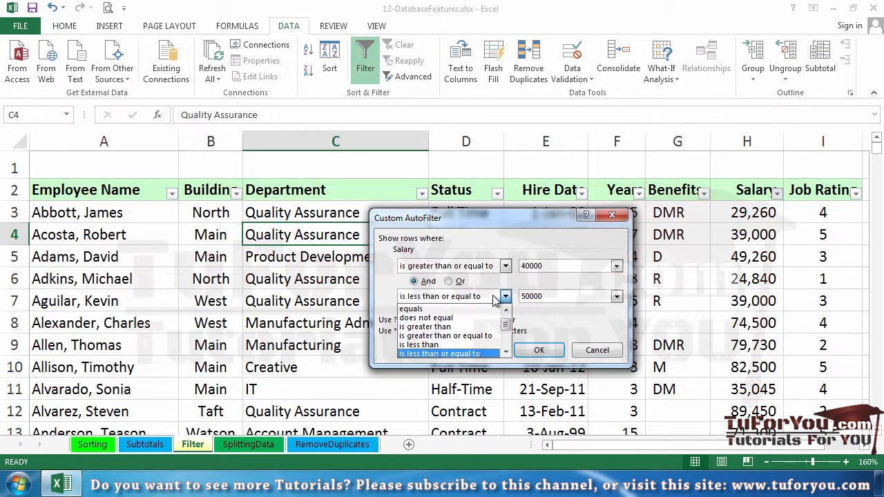
{"action": "left_click", "coordinate": [475, 345]}
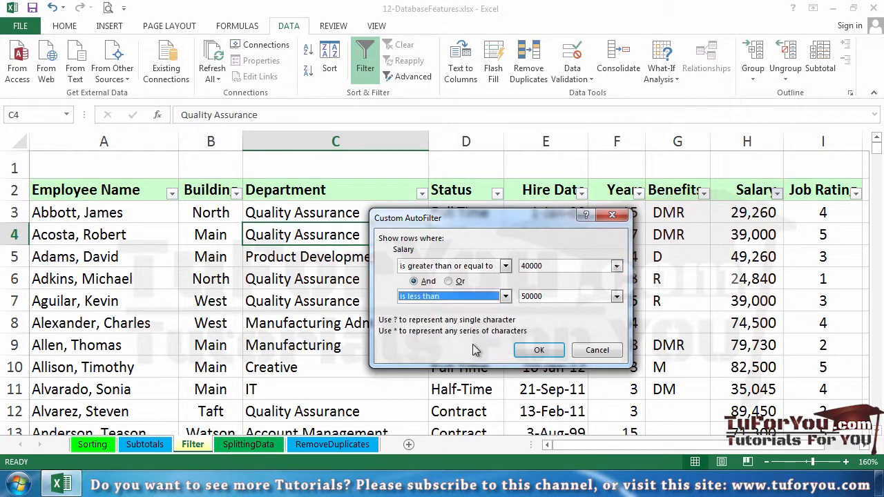
{"action": "left_click", "coordinate": [539, 351]}
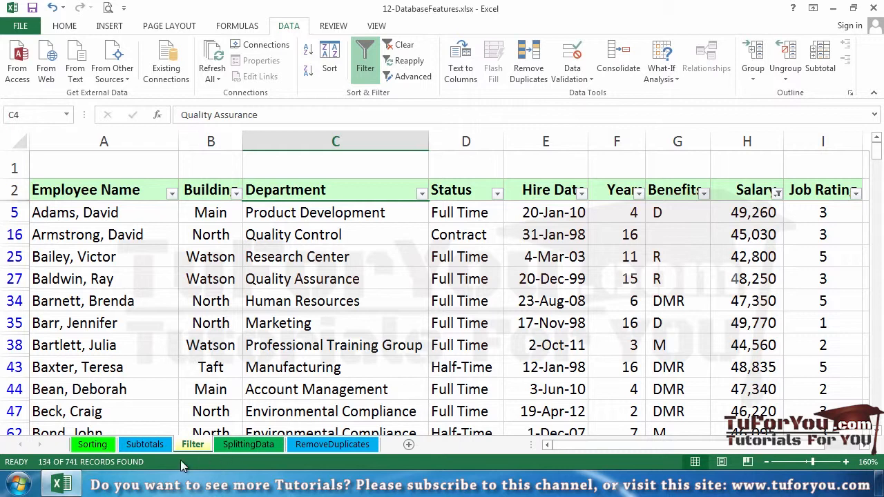
Clear the Salary filter and filter the Hire Date column to all dates in the period February
{"action": "left_click", "coordinate": [778, 194]}
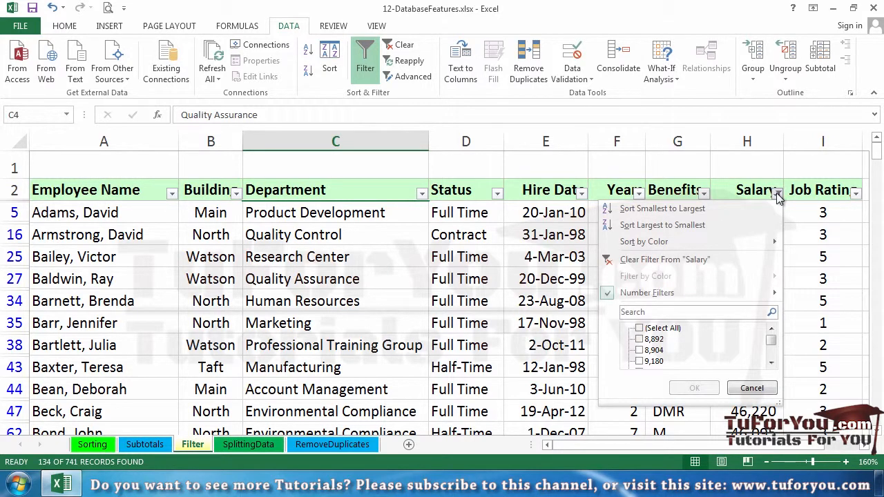
{"action": "left_click", "coordinate": [714, 261]}
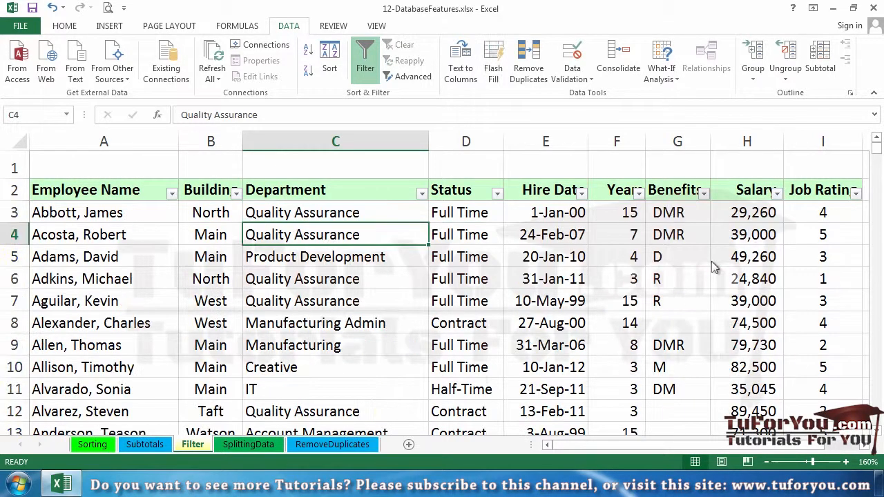
{"action": "left_click", "coordinate": [581, 194]}
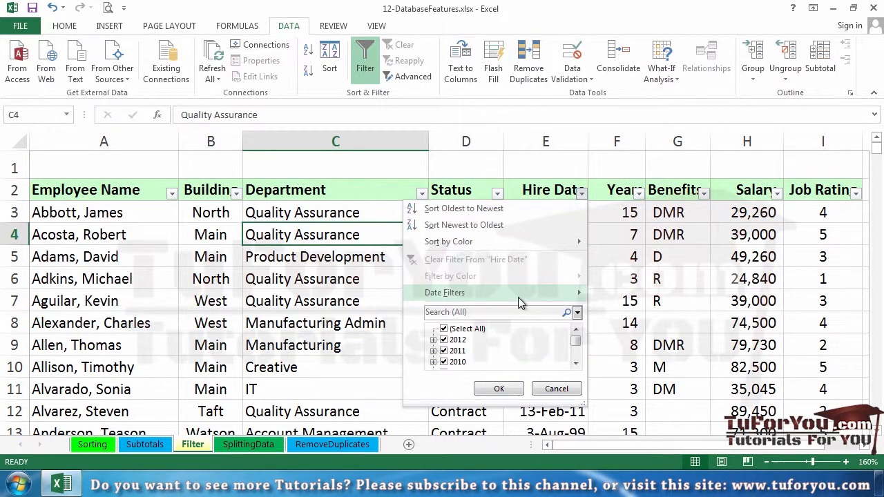
{"action": "mouse_move", "coordinate": [518, 297]}
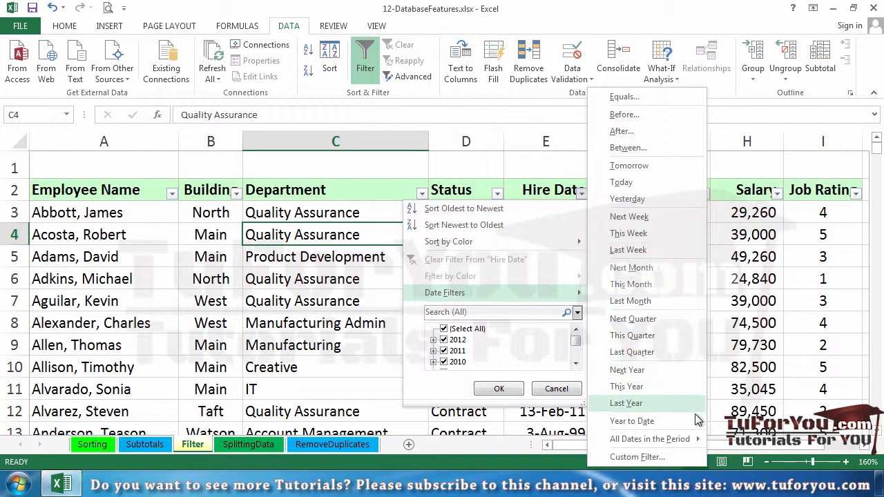
{"action": "mouse_move", "coordinate": [690, 440]}
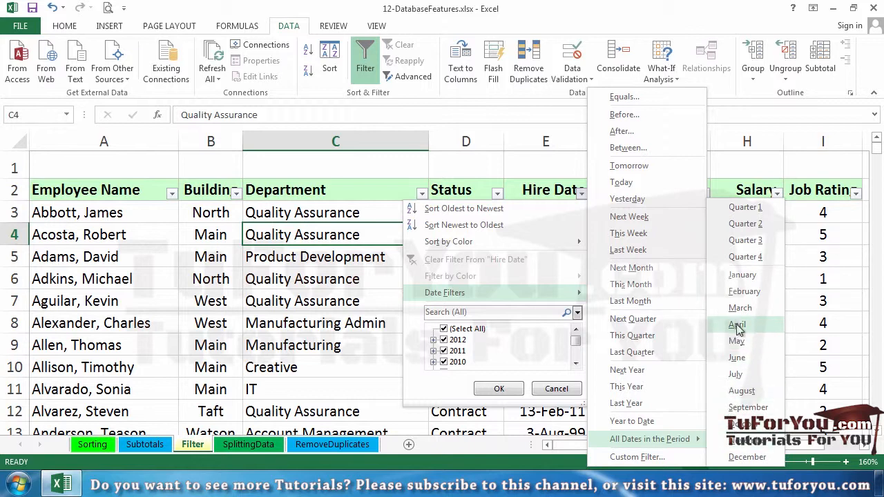
{"action": "left_click", "coordinate": [757, 294]}
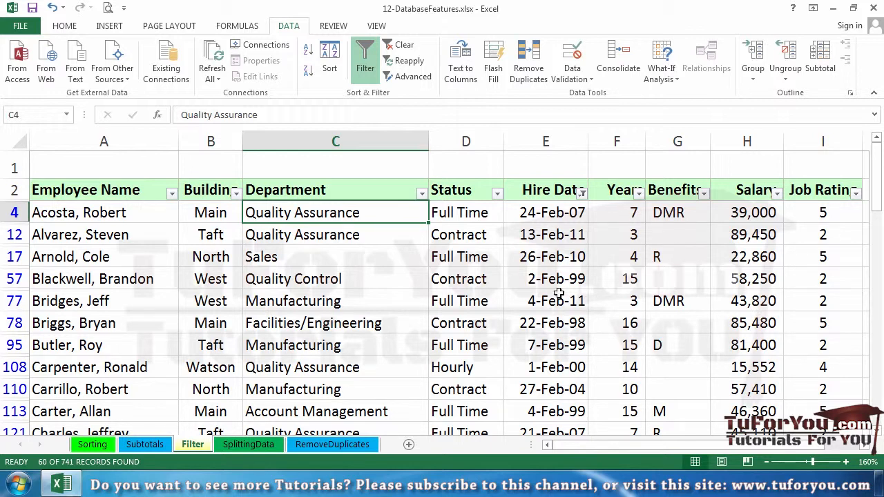
Review the Hire Date column's date filter choices and clear the filter from that column
{"action": "left_click", "coordinate": [582, 192]}
{"action": "mouse_move", "coordinate": [481, 295]}
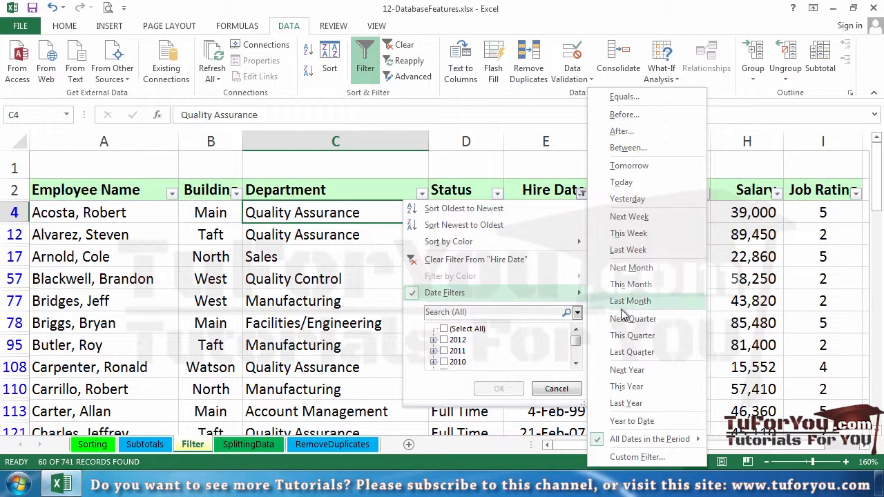
{"action": "mouse_move", "coordinate": [642, 445]}
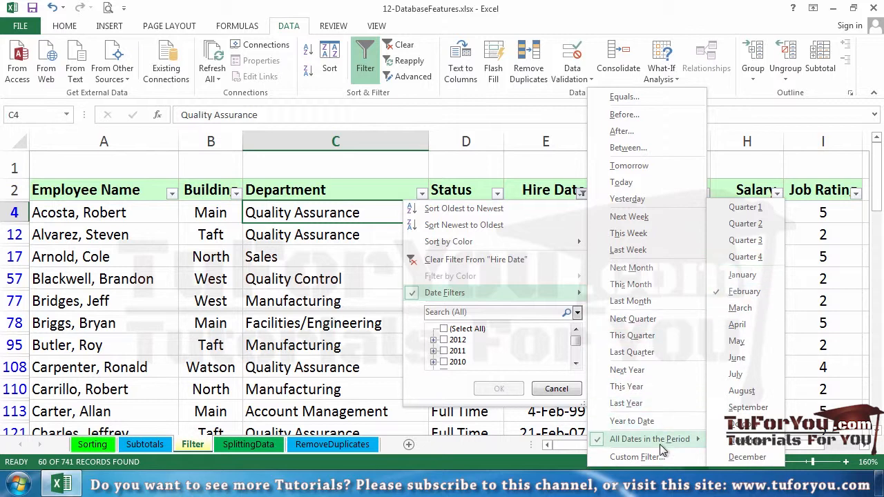
{"action": "left_click", "coordinate": [527, 260]}
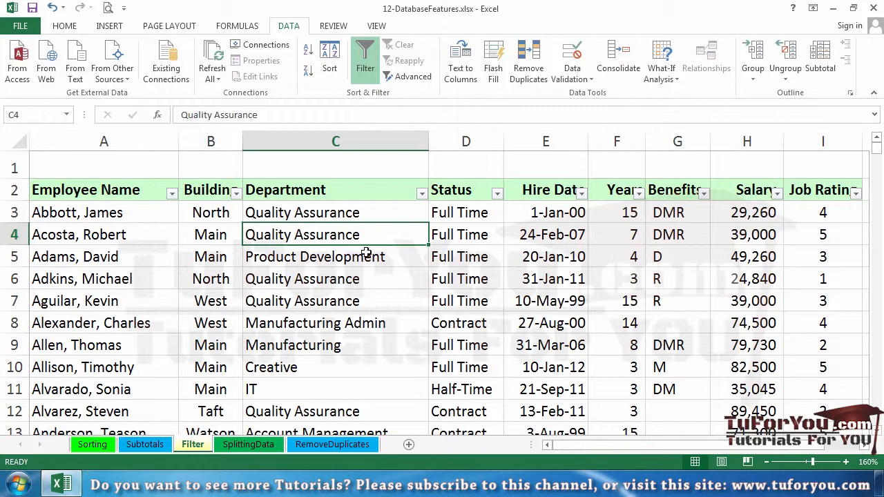
Filter the Status column so that only Hourly employees are shown
{"action": "left_click", "coordinate": [497, 194]}
{"action": "left_click", "coordinate": [359, 328]}
{"action": "scroll", "coordinate": [362, 331], "scroll_direction": "down", "scroll_amount": 1}
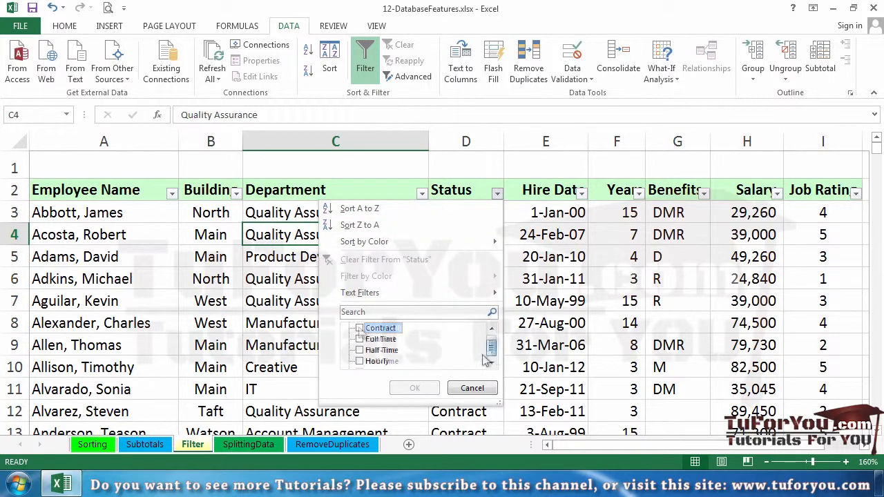
{"action": "left_click", "coordinate": [361, 361]}
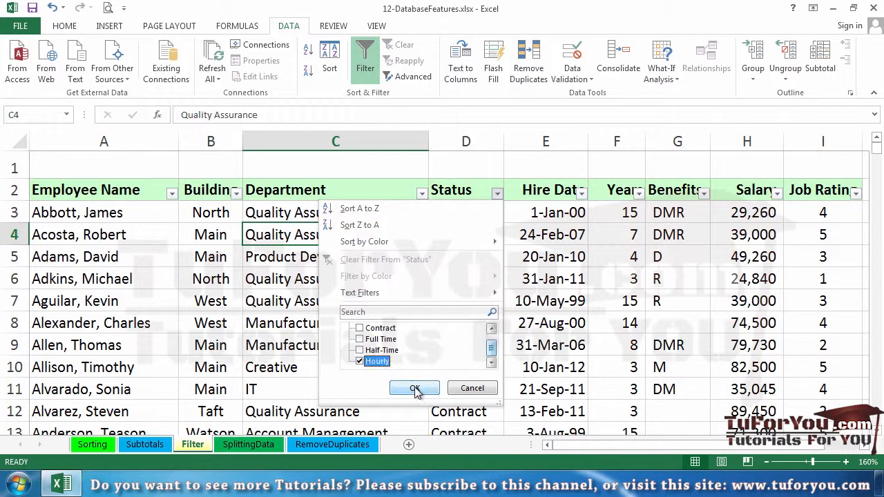
{"action": "left_click", "coordinate": [415, 389]}
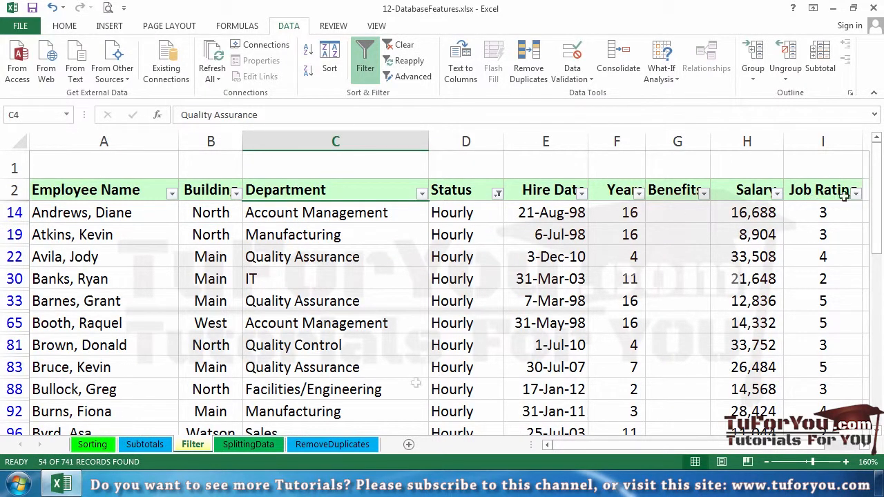
Filter the Job Rating column to the value 5 only, keeping the Status filter in place
{"action": "left_click", "coordinate": [856, 194]}
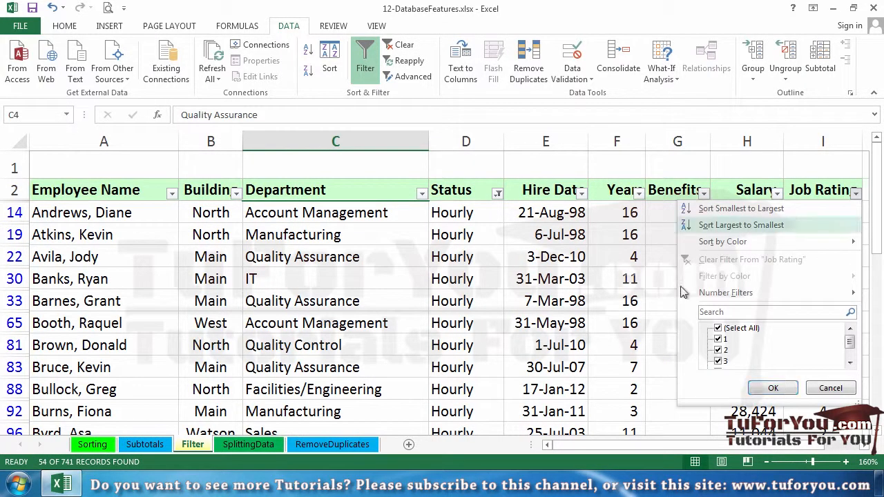
{"action": "left_click", "coordinate": [722, 327]}
{"action": "scroll", "coordinate": [732, 345], "scroll_direction": "down", "scroll_amount": 2}
{"action": "left_click", "coordinate": [721, 360]}
{"action": "left_click", "coordinate": [765, 386]}
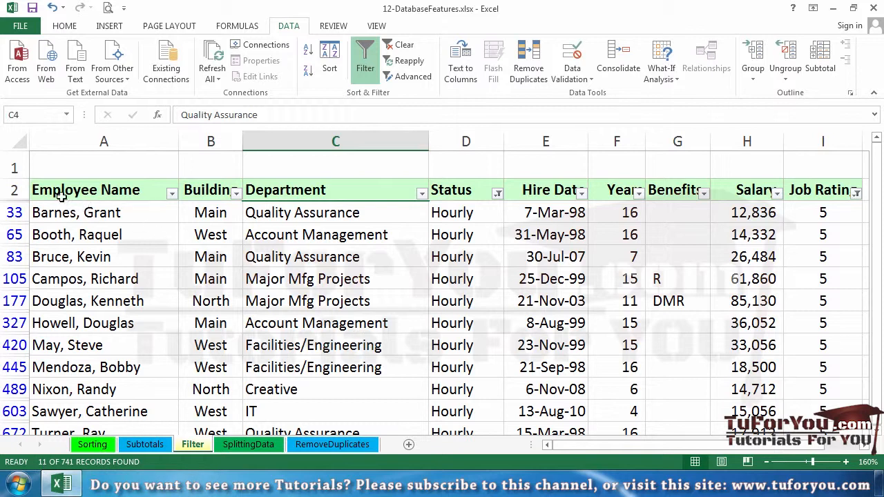
Select the filtered employee list from the header row through row 672, columns A to I, and copy it
{"action": "left_click_drag", "start_coordinate": [61, 190], "coordinate": [776, 468]}
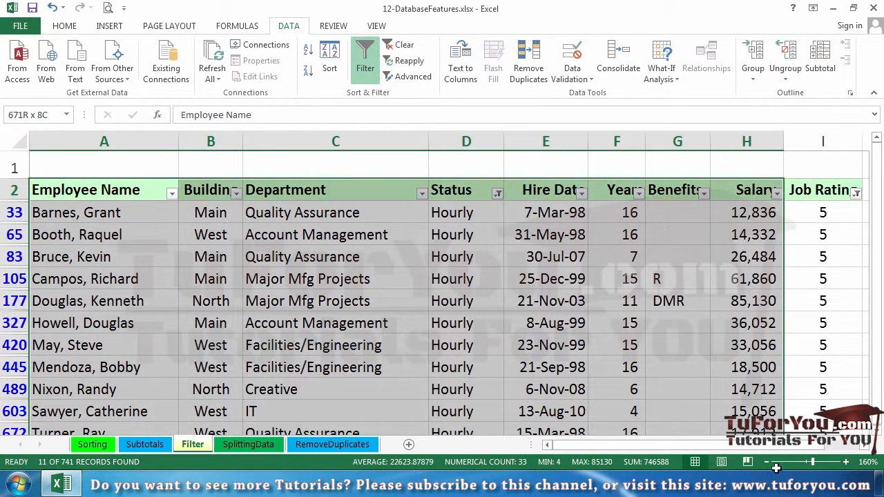
{"action": "left_click_drag", "start_coordinate": [775, 467], "coordinate": [809, 494]}
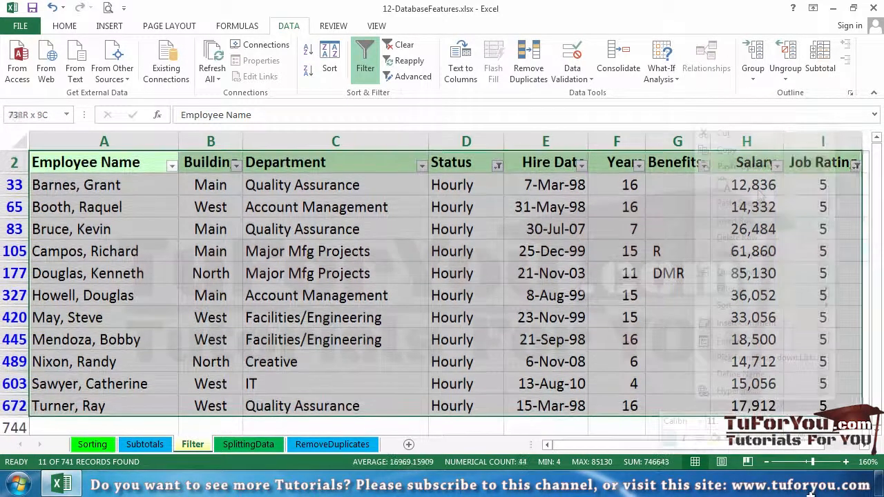
{"action": "left_click", "coordinate": [725, 150]}
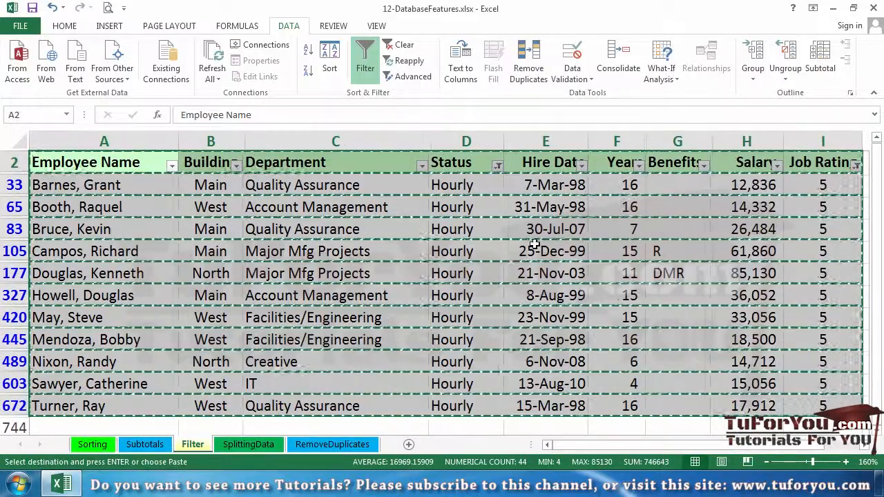
Add a new worksheet and paste the copied filtered list starting at cell A1
{"action": "left_click", "coordinate": [409, 445]}
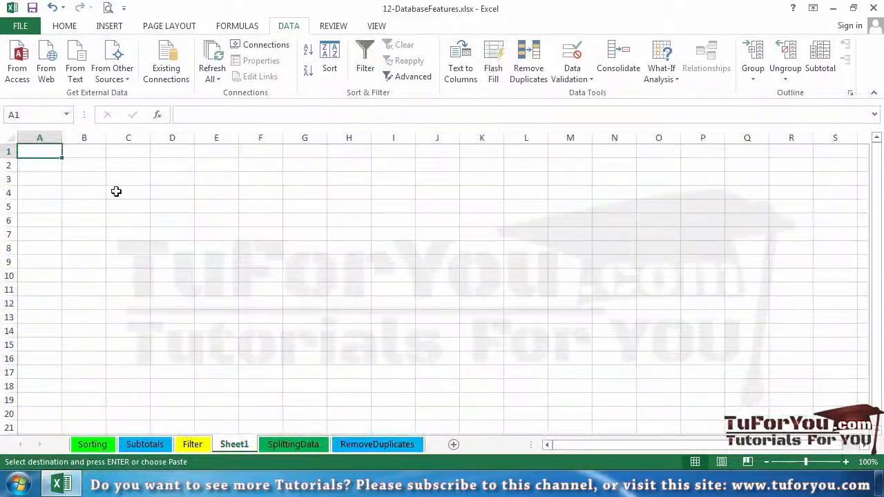
{"action": "right_click", "coordinate": [32, 151]}
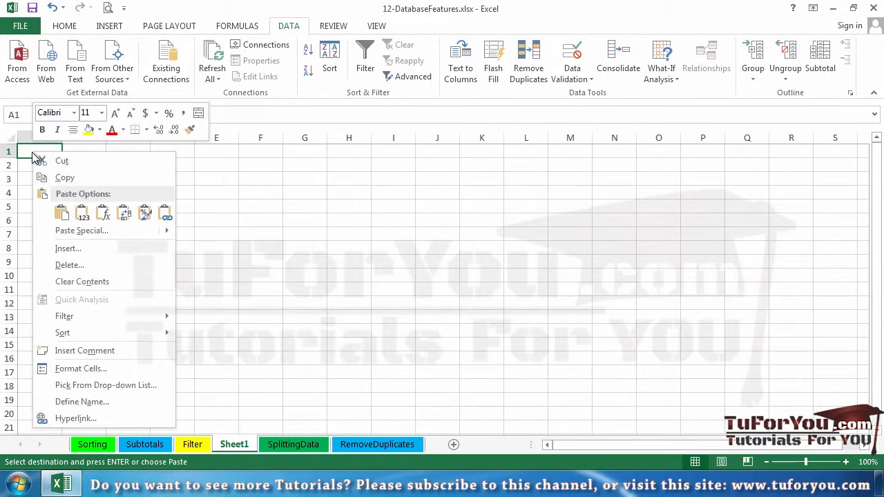
{"action": "left_click", "coordinate": [62, 208]}
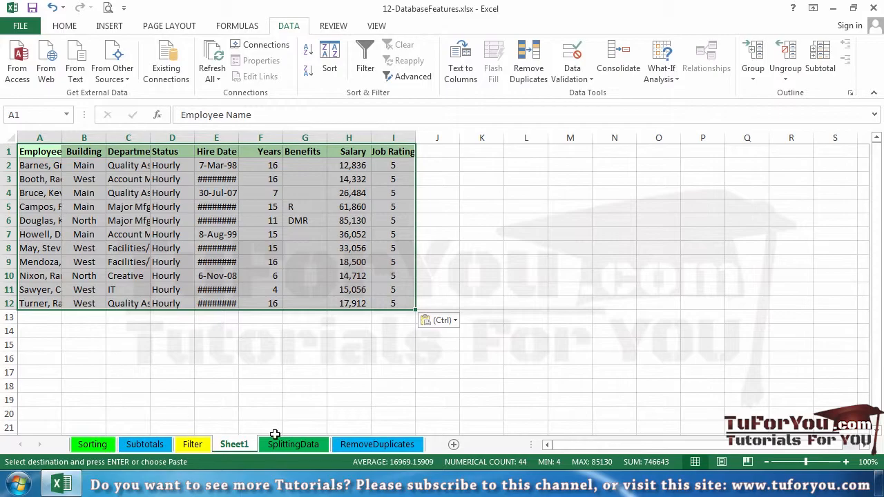
Cancel the pending copy on the Filter sheet and select cell A83 in the Employee Name column
{"action": "left_click", "coordinate": [194, 445]}
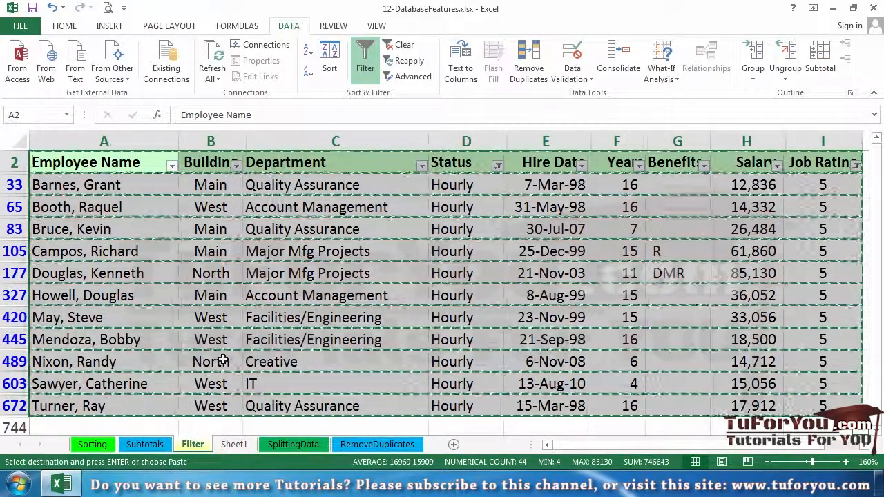
{"action": "key", "text": "Escape"}
{"action": "left_click", "coordinate": [352, 296]}
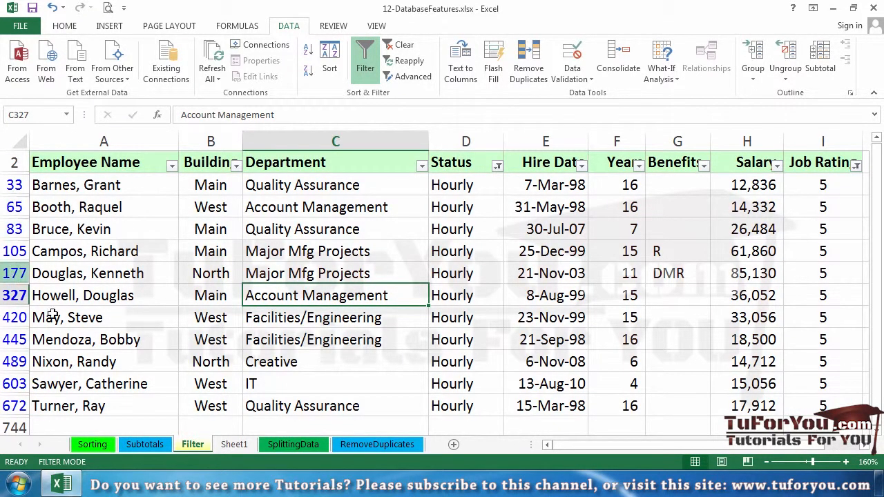
{"action": "left_click", "coordinate": [88, 232]}
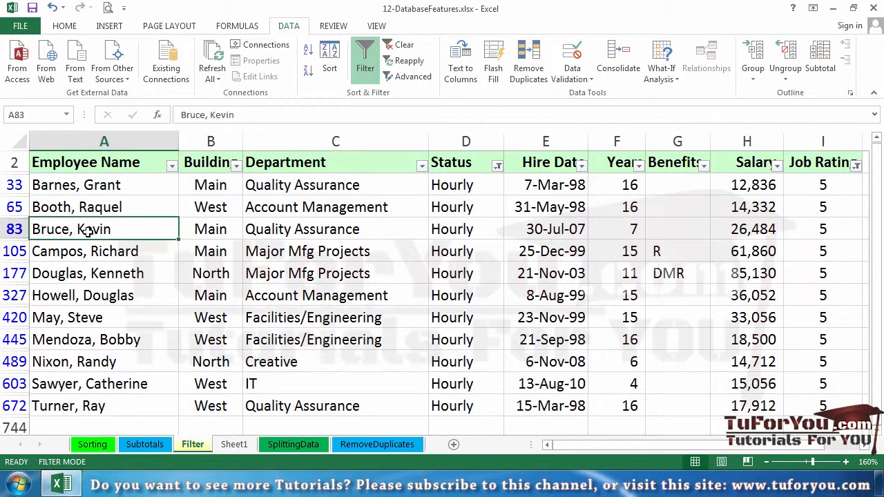